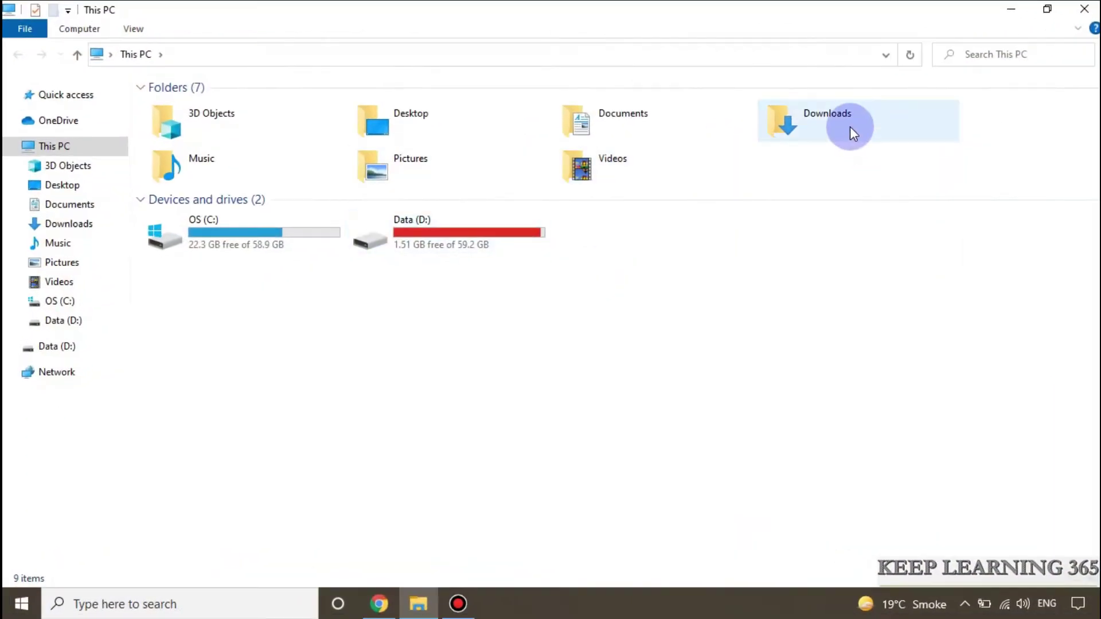
Copy the KL_Addin file from Downloads into the Add_In folder on drive C, replacing the existing copy, and close the window
{"action": "double_click", "coordinate": [850, 126]}
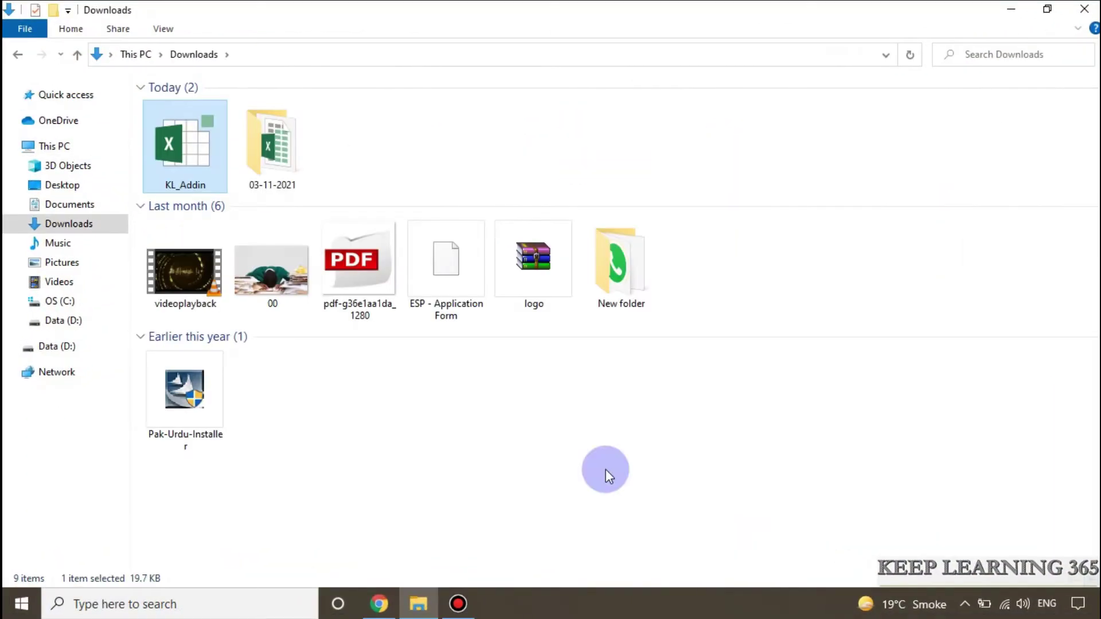
{"action": "left_click", "coordinate": [60, 301]}
{"action": "double_click", "coordinate": [215, 105]}
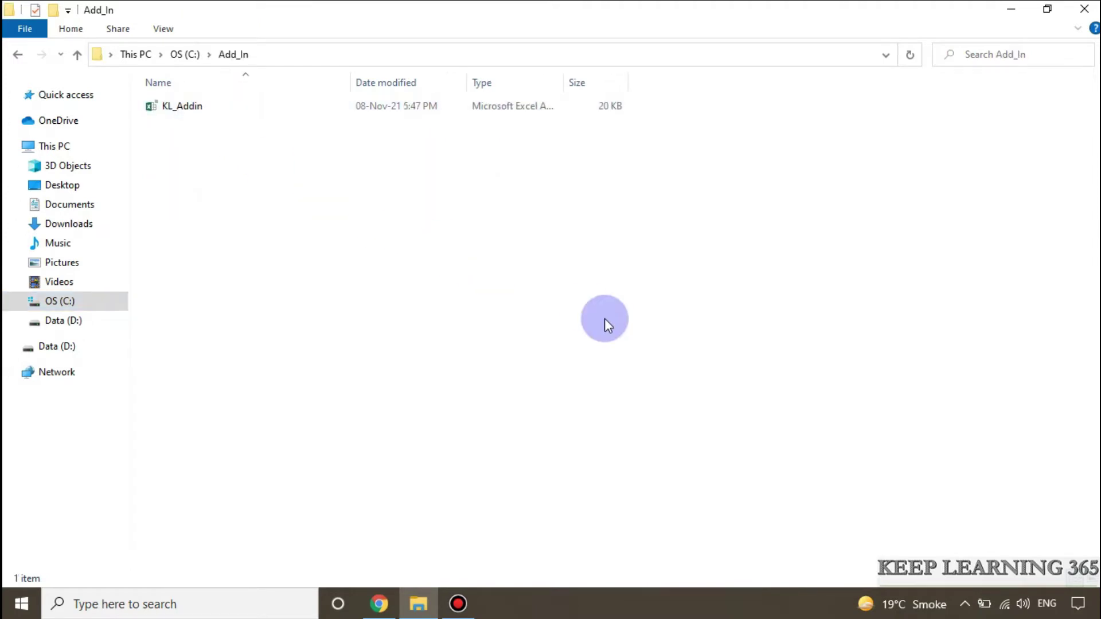
{"action": "left_click", "coordinate": [443, 282]}
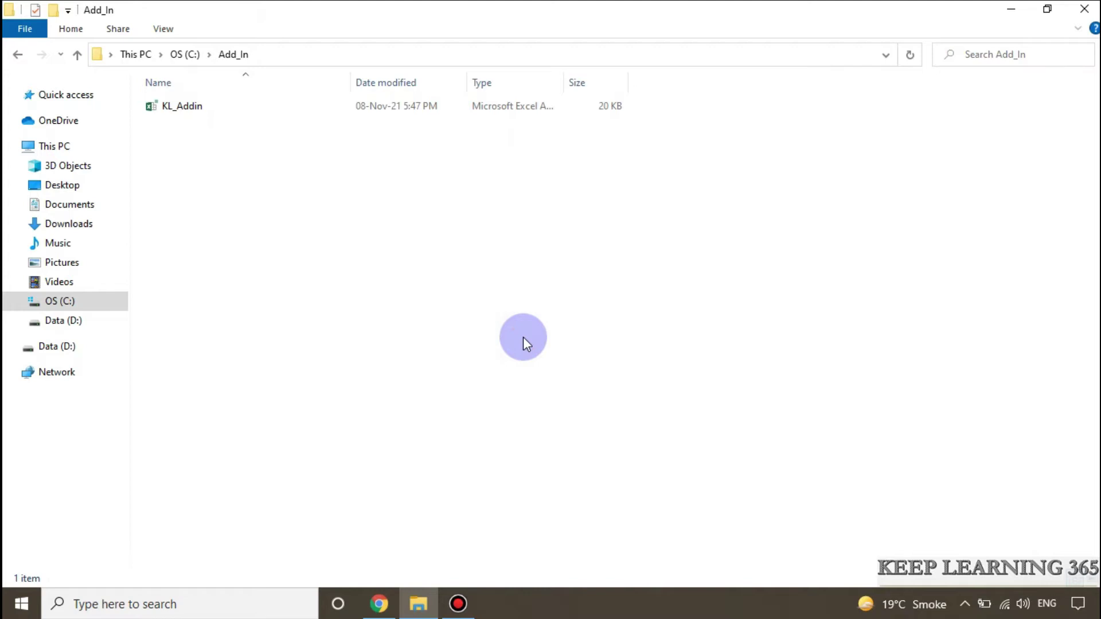
{"action": "key", "text": "ctrl+v"}
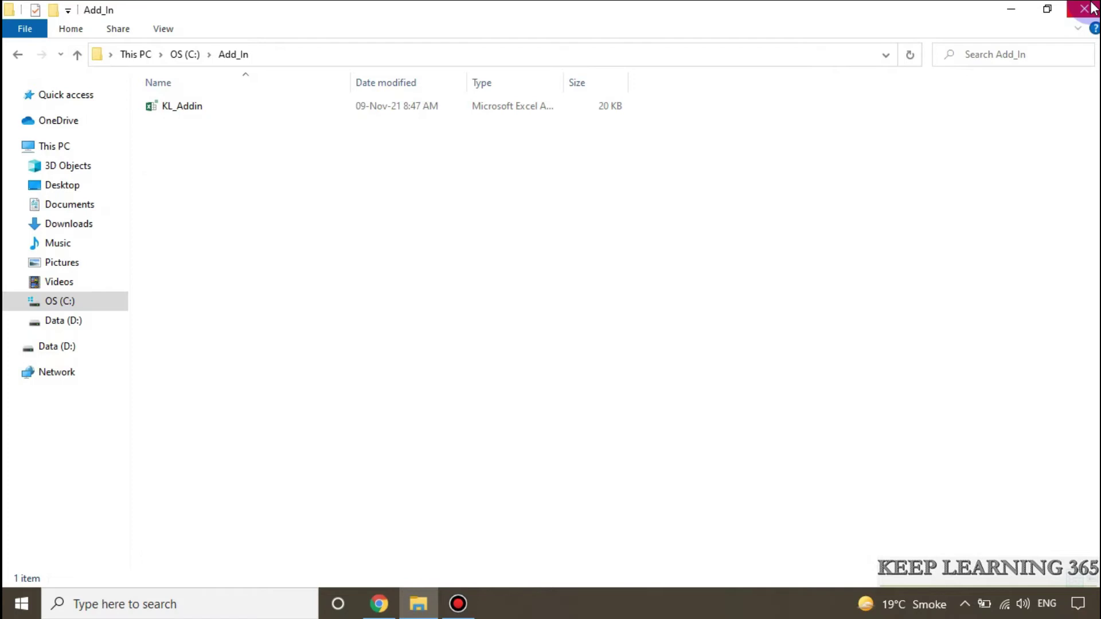
{"action": "left_click", "coordinate": [1086, 9]}
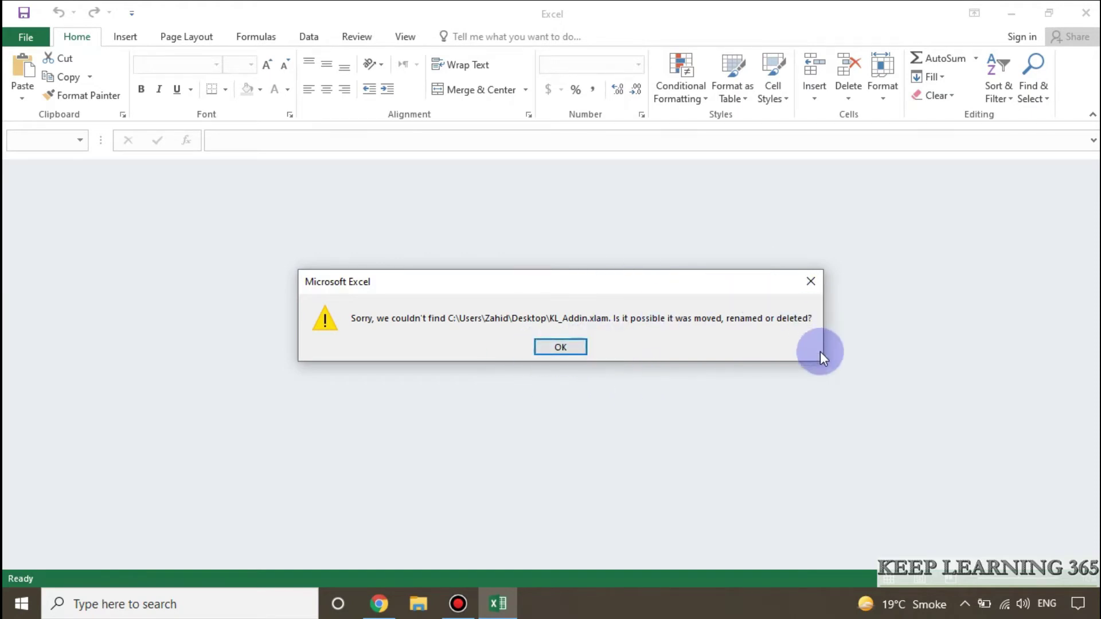
In Excel, disable the missing KL_Addin add-in and delete its entry from the available add-ins list
{"action": "left_click", "coordinate": [561, 348]}
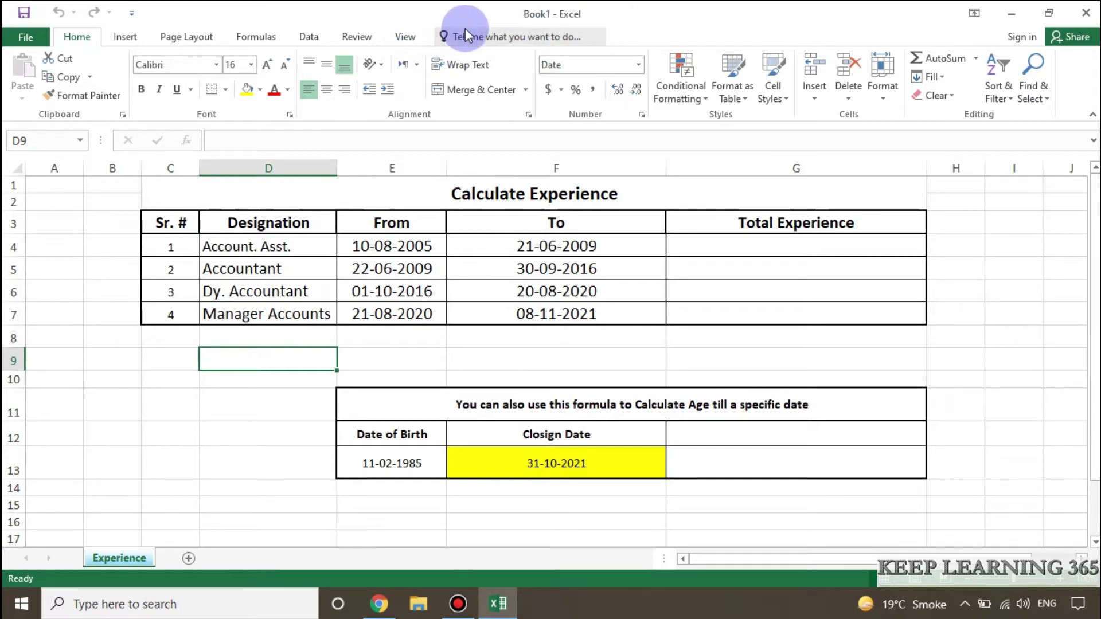
{"action": "left_click", "coordinate": [26, 34]}
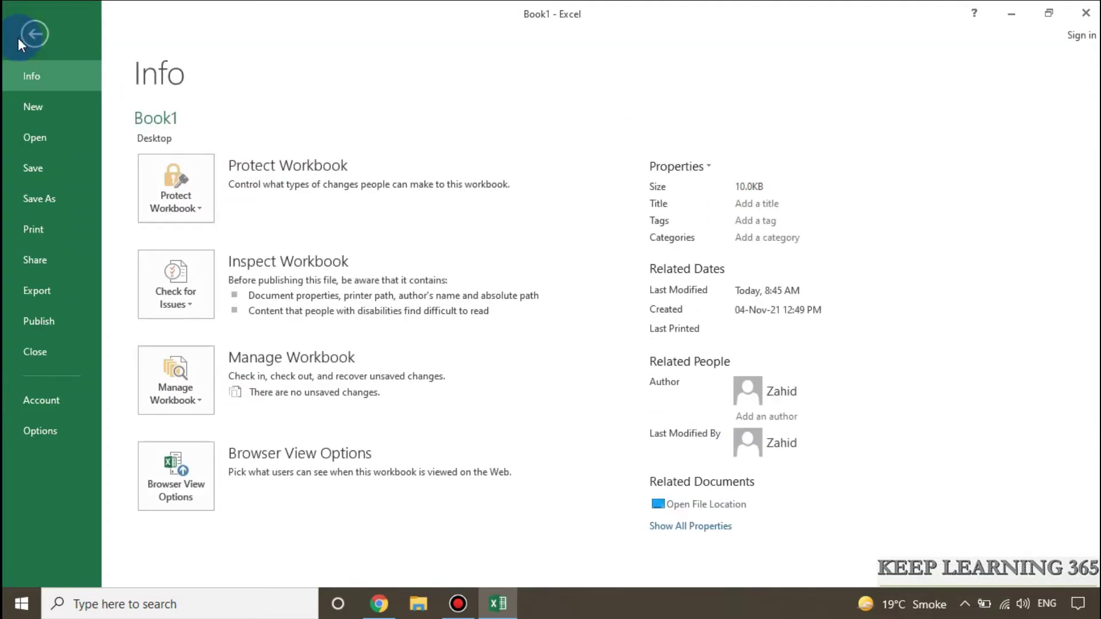
{"action": "left_click", "coordinate": [41, 432]}
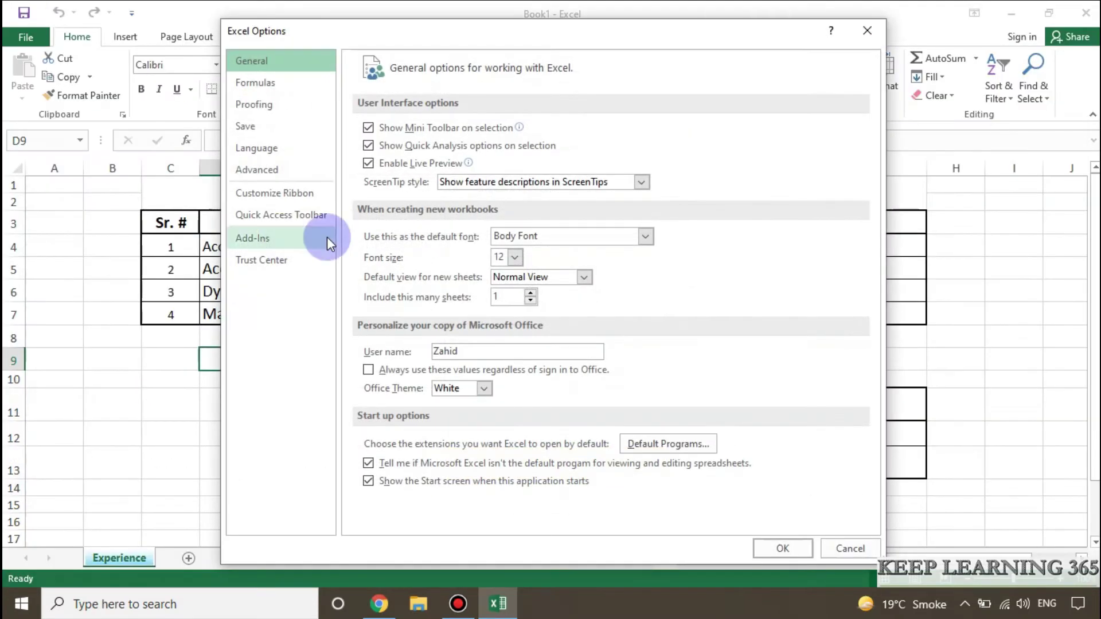
{"action": "left_click", "coordinate": [274, 243]}
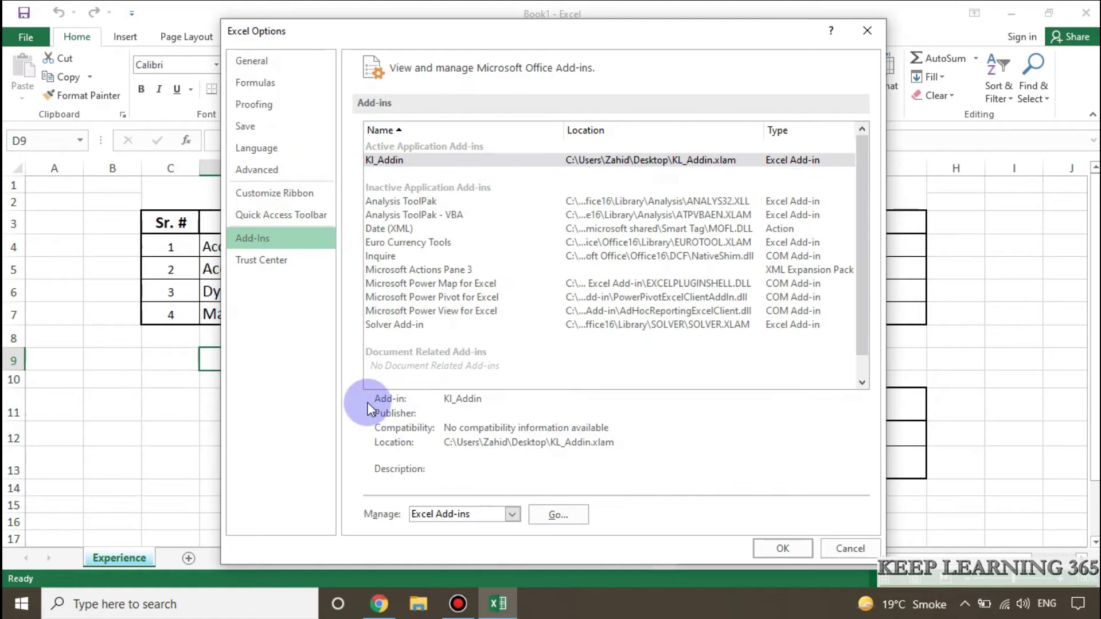
{"action": "left_click", "coordinate": [556, 516]}
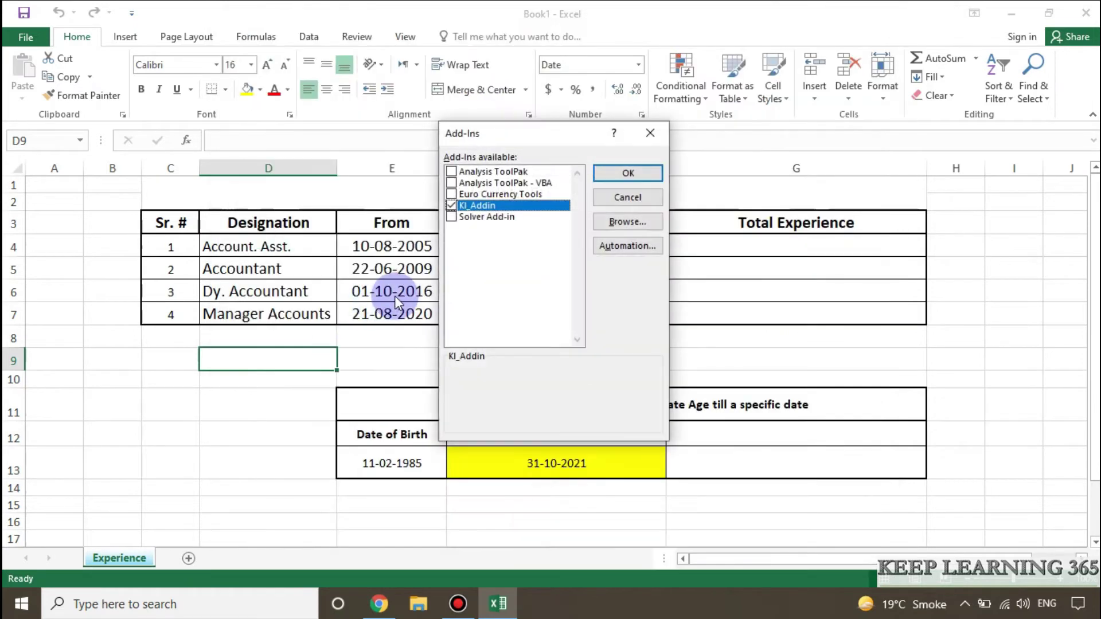
{"action": "left_click", "coordinate": [451, 205]}
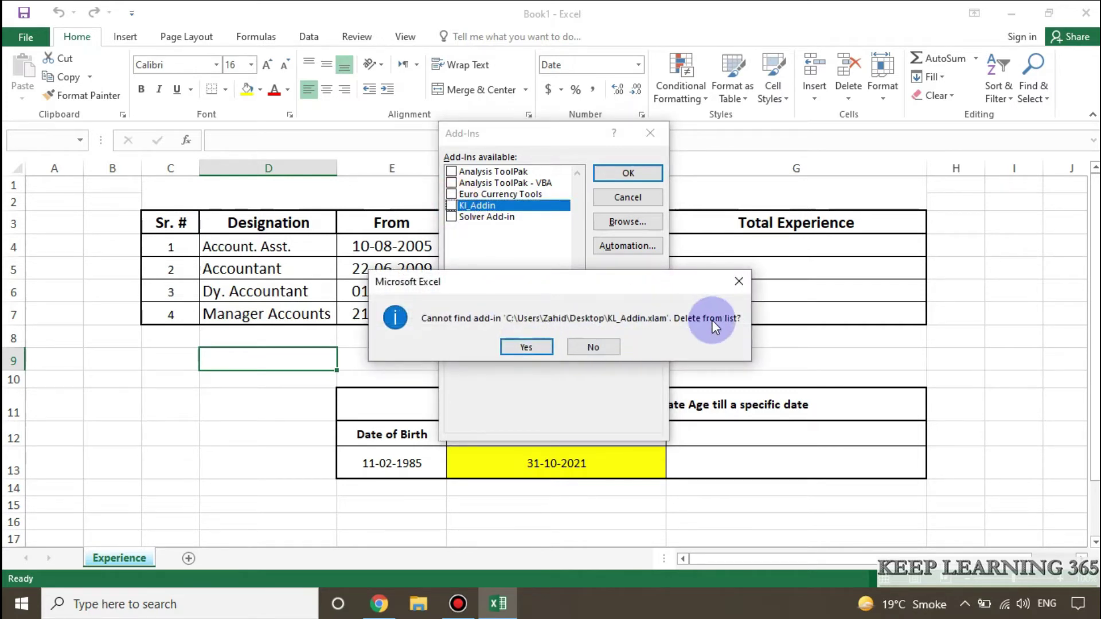
{"action": "left_click", "coordinate": [515, 347]}
{"action": "left_click", "coordinate": [470, 196]}
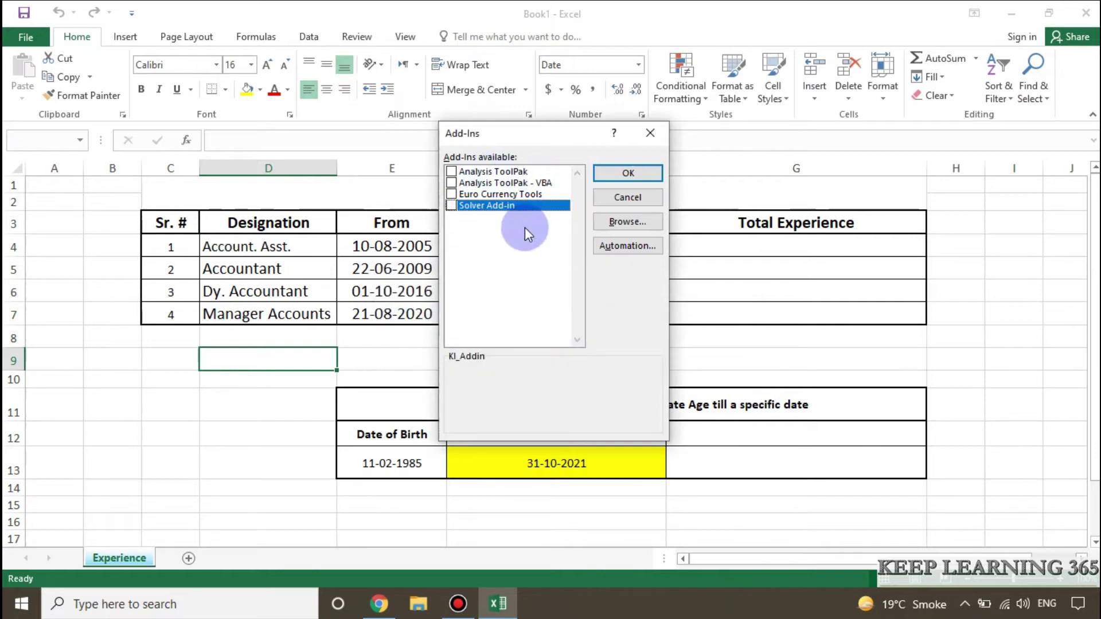
Load the KL_Addin file from the Add_In folder on drive C as an Excel add-in
{"action": "left_click", "coordinate": [620, 222]}
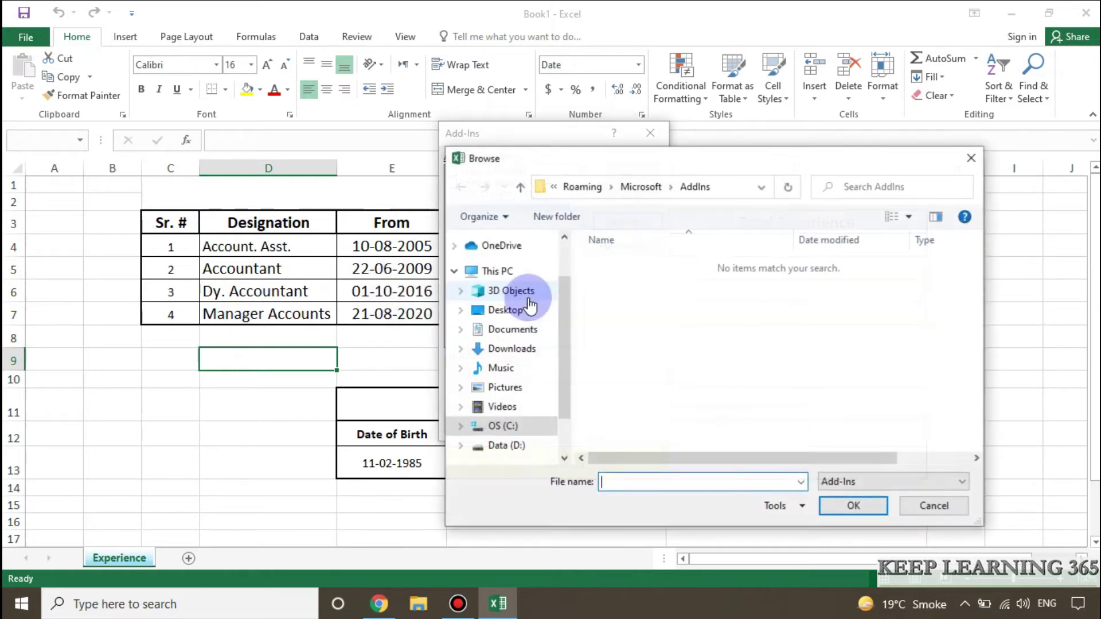
{"action": "left_click", "coordinate": [631, 263]}
{"action": "double_click", "coordinate": [634, 265]}
{"action": "left_click", "coordinate": [629, 265]}
{"action": "left_click", "coordinate": [851, 505]}
{"action": "left_click", "coordinate": [636, 170]}
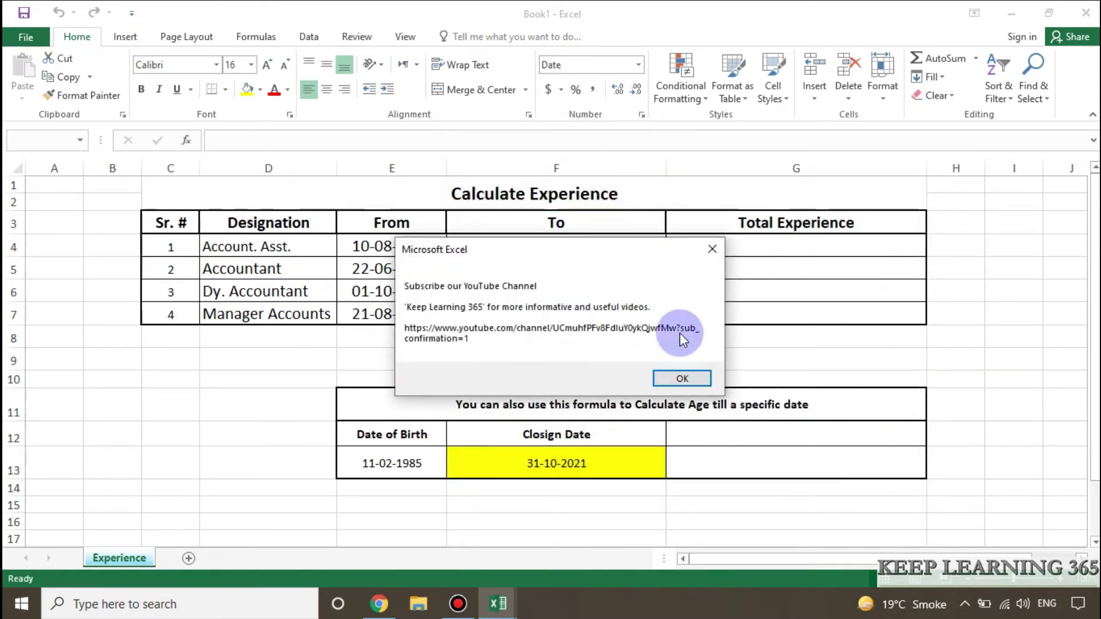
Accept the add-in's message and subscribe to the Keep Learning 365 YouTube channel with all notifications on
{"action": "left_click", "coordinate": [663, 377]}
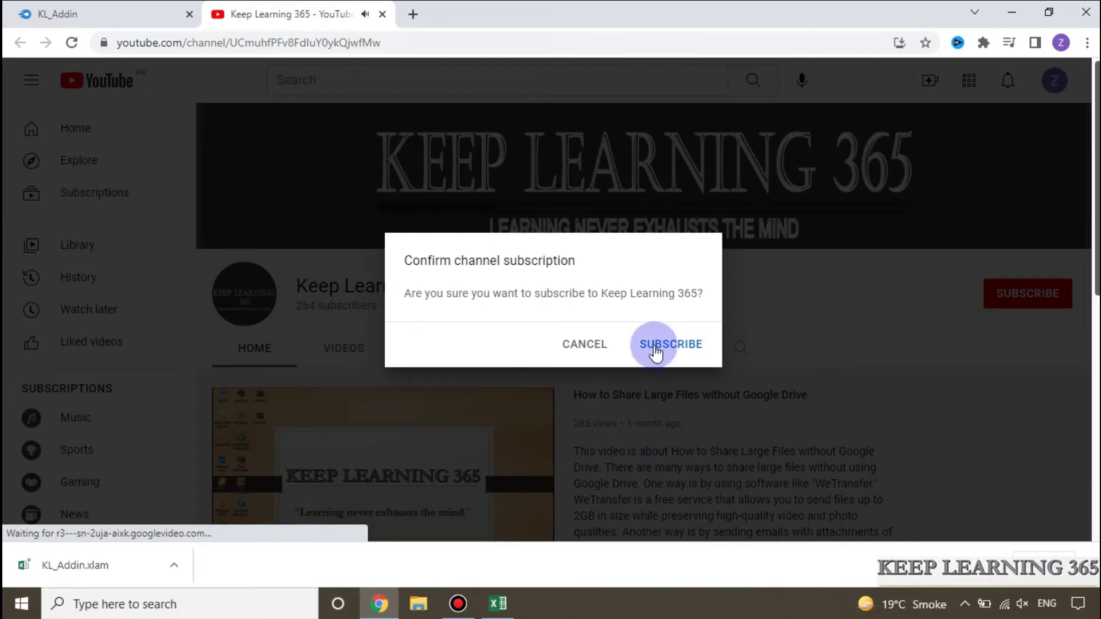
{"action": "left_click", "coordinate": [682, 344]}
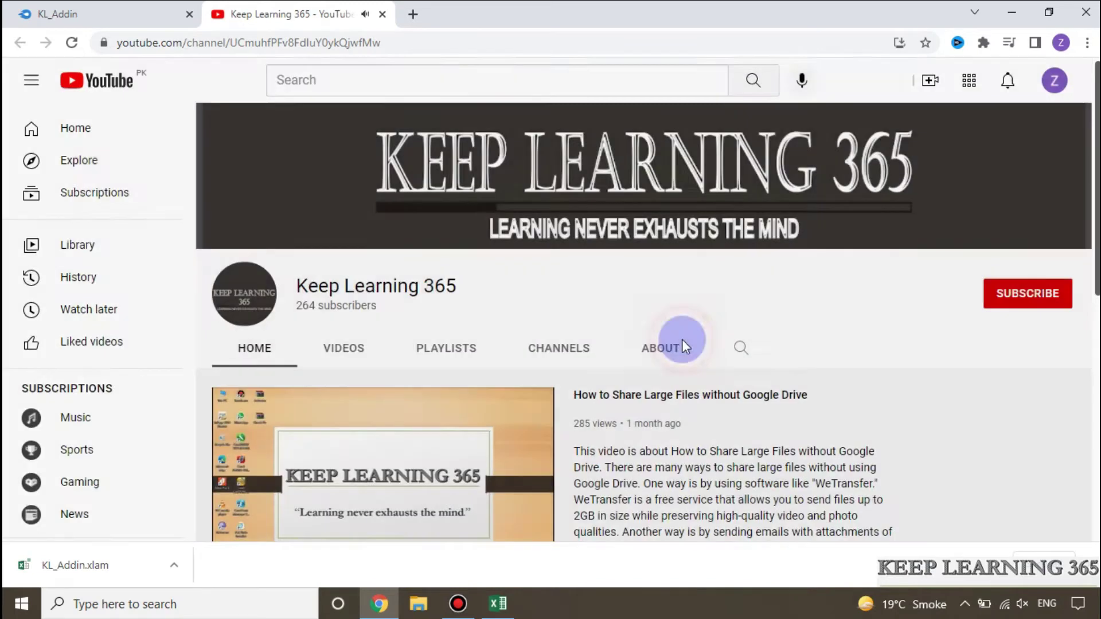
{"action": "left_click", "coordinate": [1044, 293]}
{"action": "left_click", "coordinate": [1059, 296]}
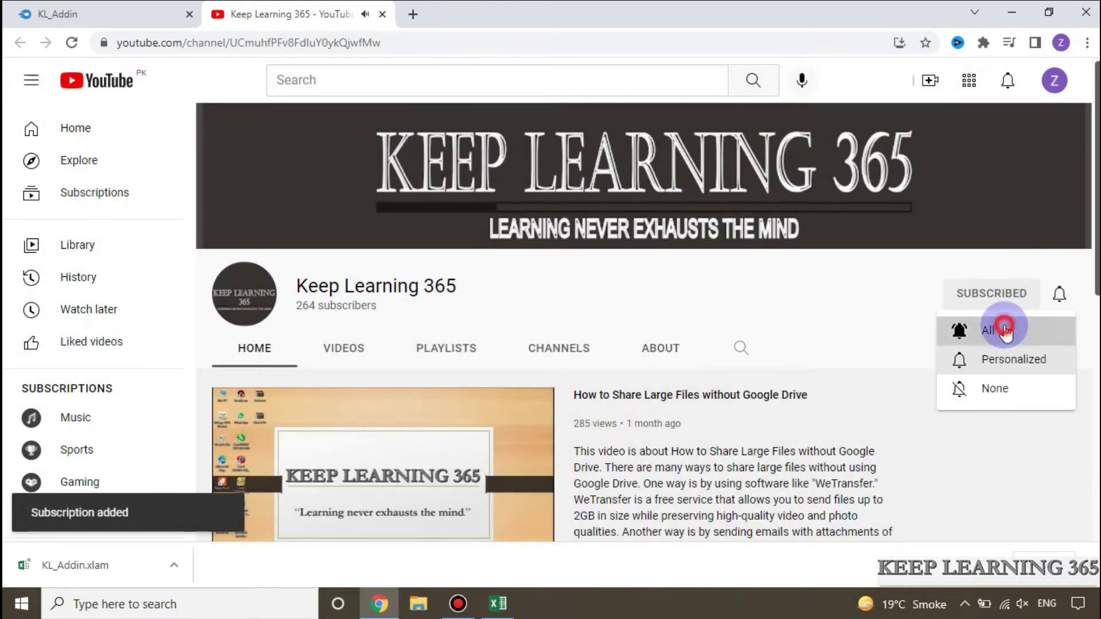
{"action": "left_click", "coordinate": [987, 327]}
Look through the uploaded videos of the Keep Learning 365 channel
{"action": "left_click", "coordinate": [343, 348]}
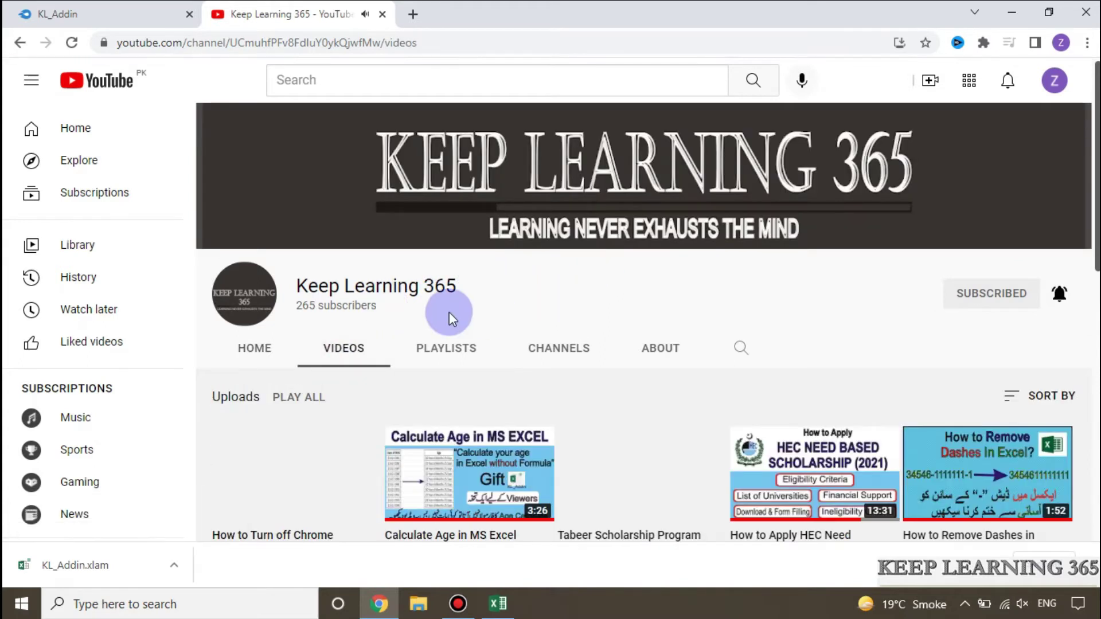
{"action": "scroll", "coordinate": [618, 296], "scroll_direction": "down", "scroll_amount": 1}
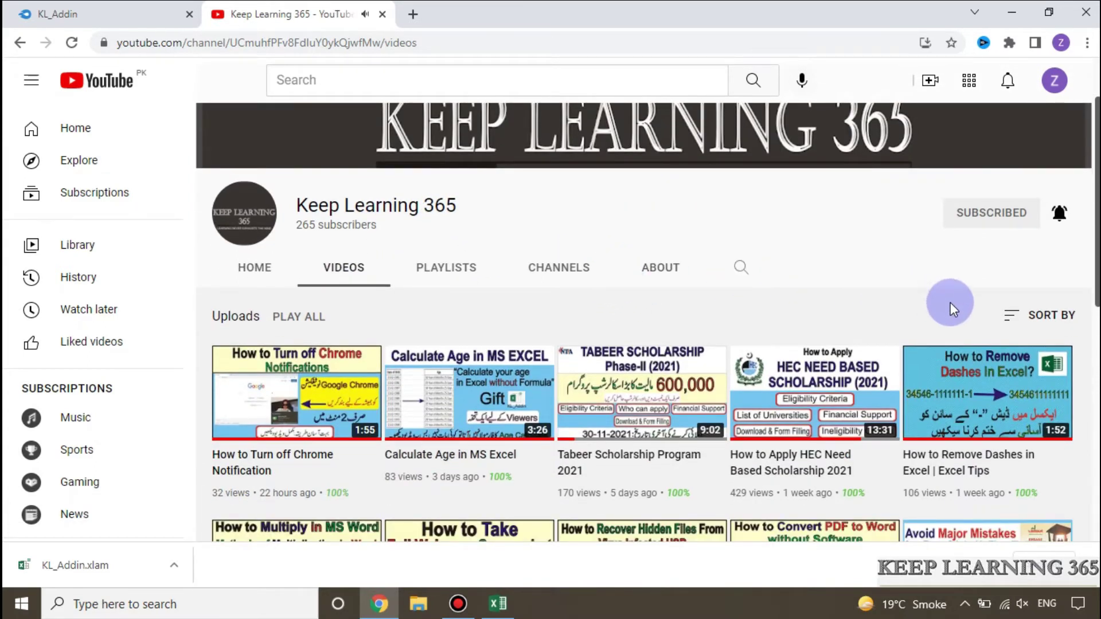
{"action": "scroll", "coordinate": [474, 274], "scroll_direction": "down", "scroll_amount": 2}
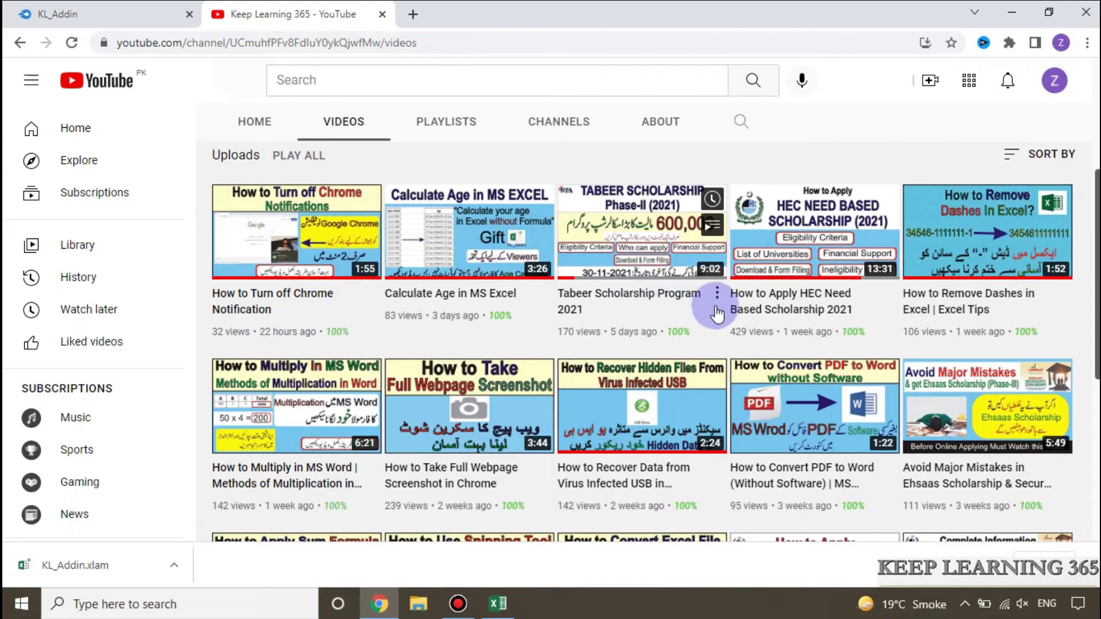
{"action": "scroll", "coordinate": [499, 345], "scroll_direction": "up", "scroll_amount": 3}
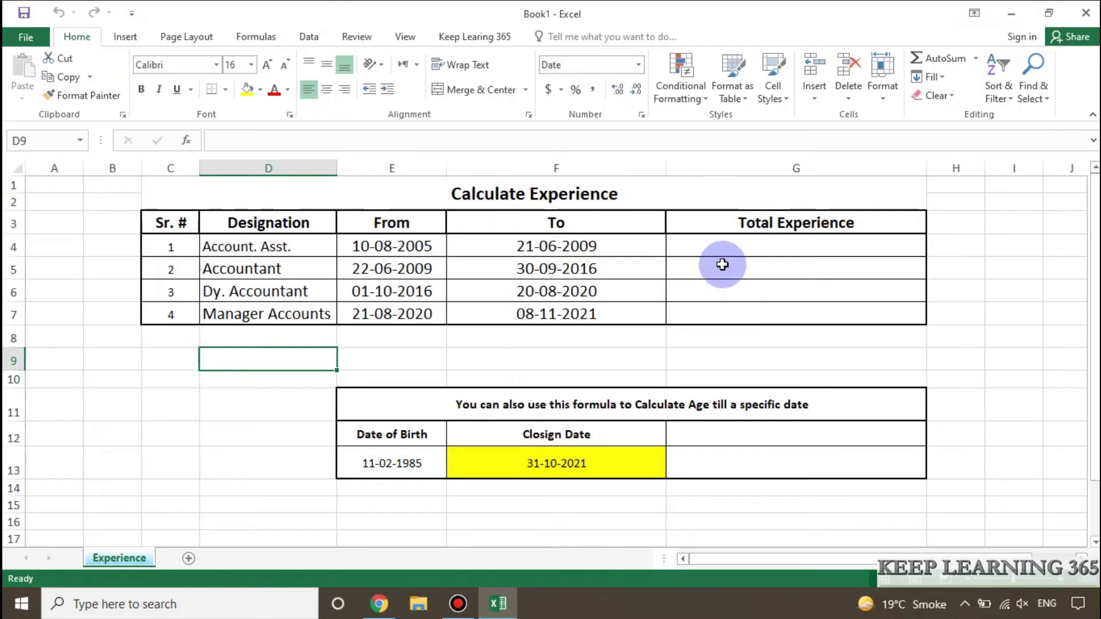
Calculate the Account. Asst. total experience in cell G4 of the Excel sheet with the formula =KL_Experience(E4,F4)
{"action": "left_click", "coordinate": [723, 250]}
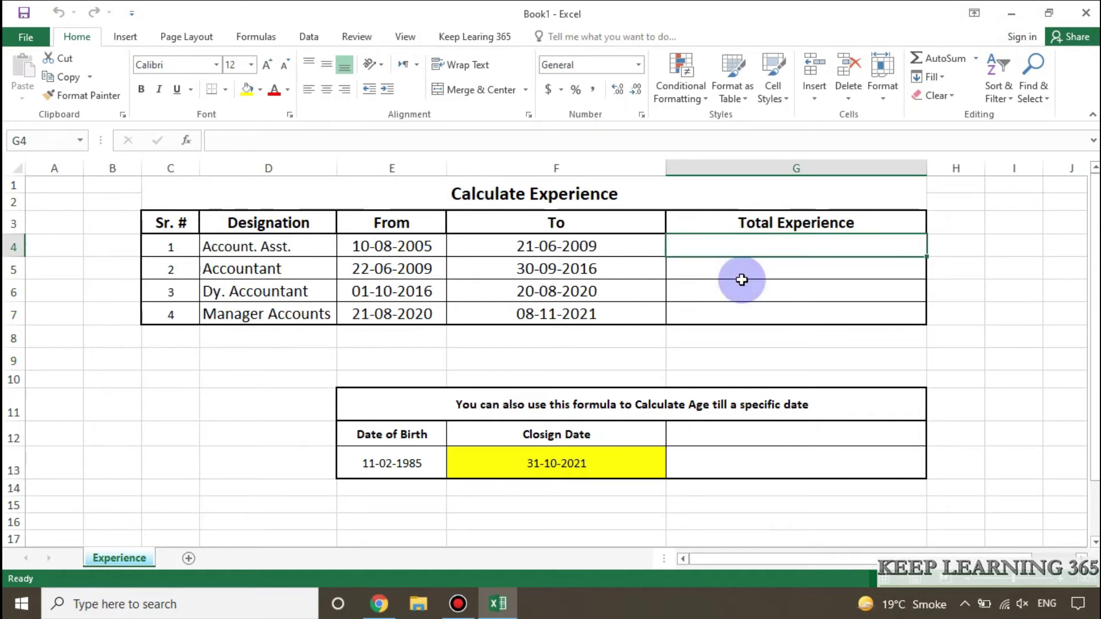
{"action": "double_click", "coordinate": [733, 244]}
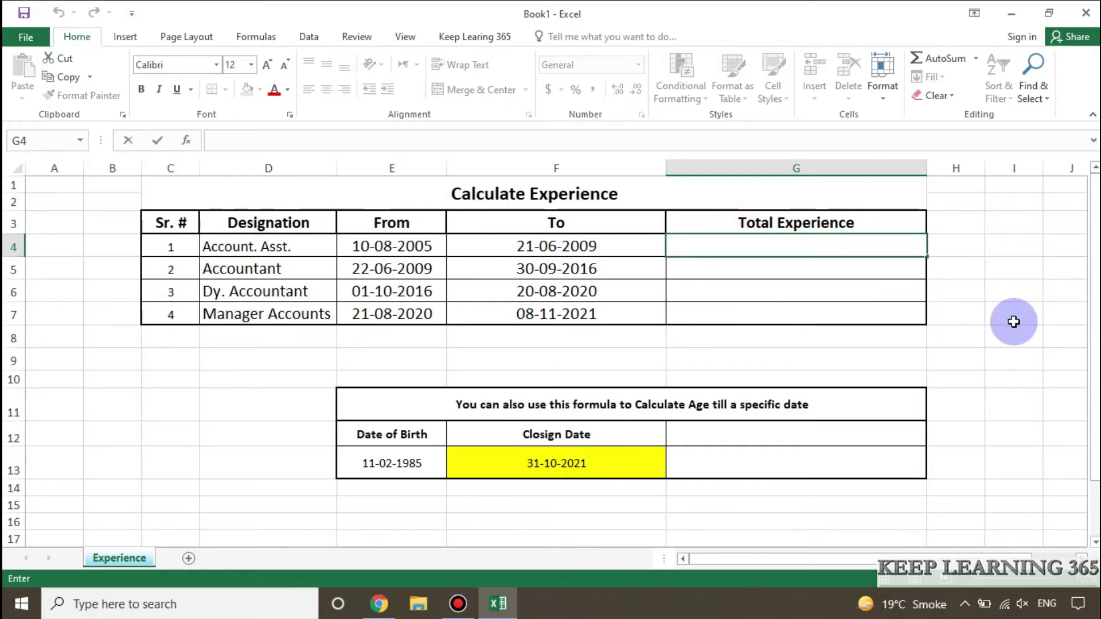
{"action": "type", "text": "="}
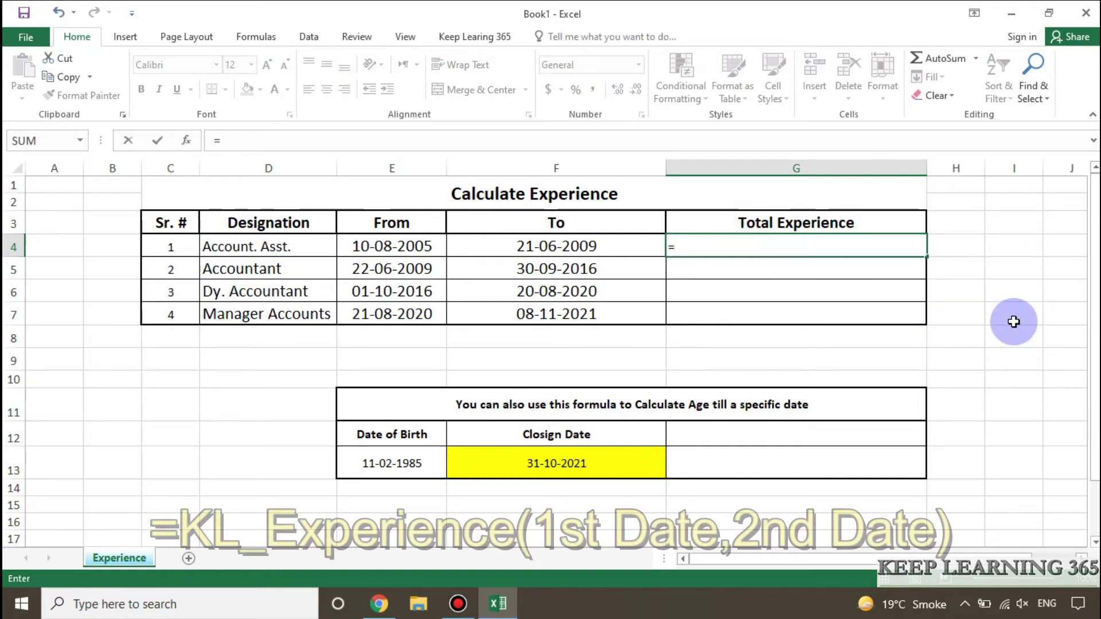
{"action": "type", "text": "kl"}
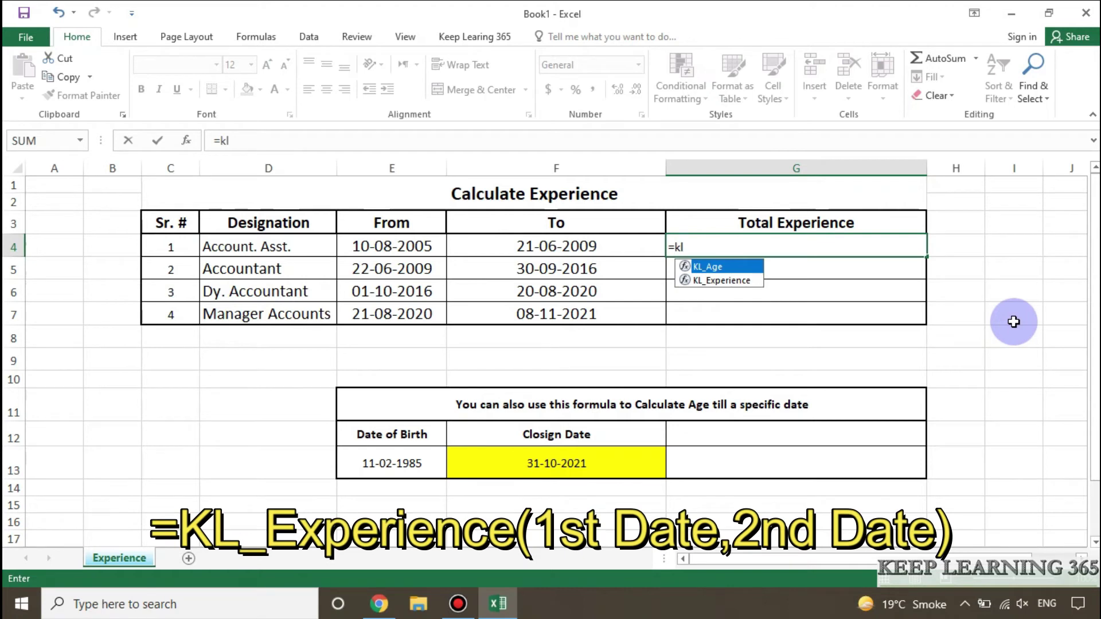
{"action": "left_click", "coordinate": [733, 281]}
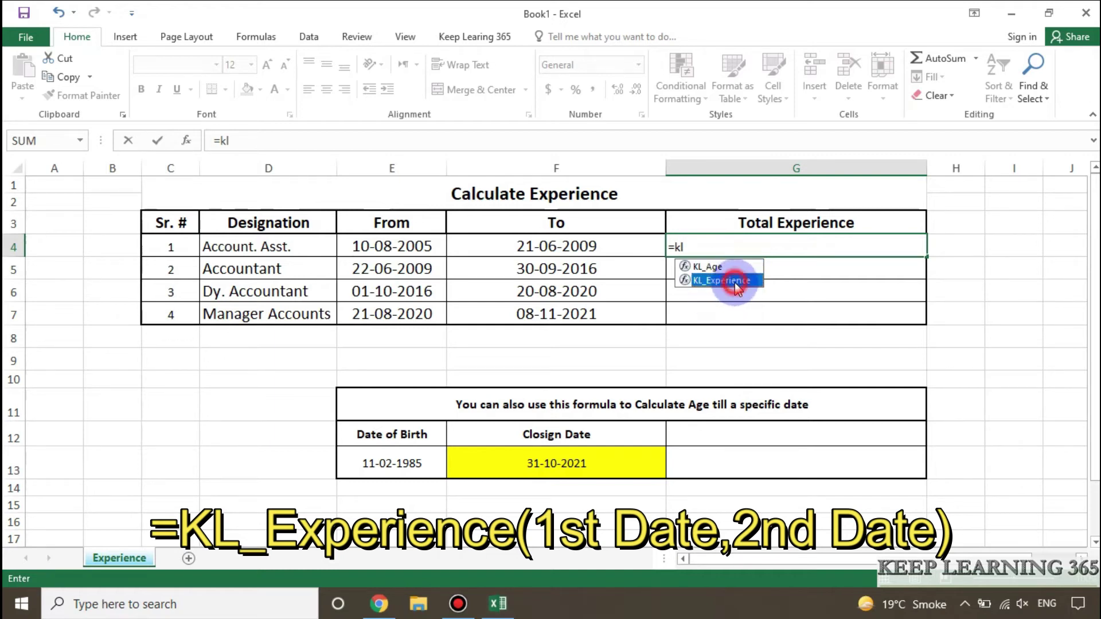
{"action": "key", "text": "Tab"}
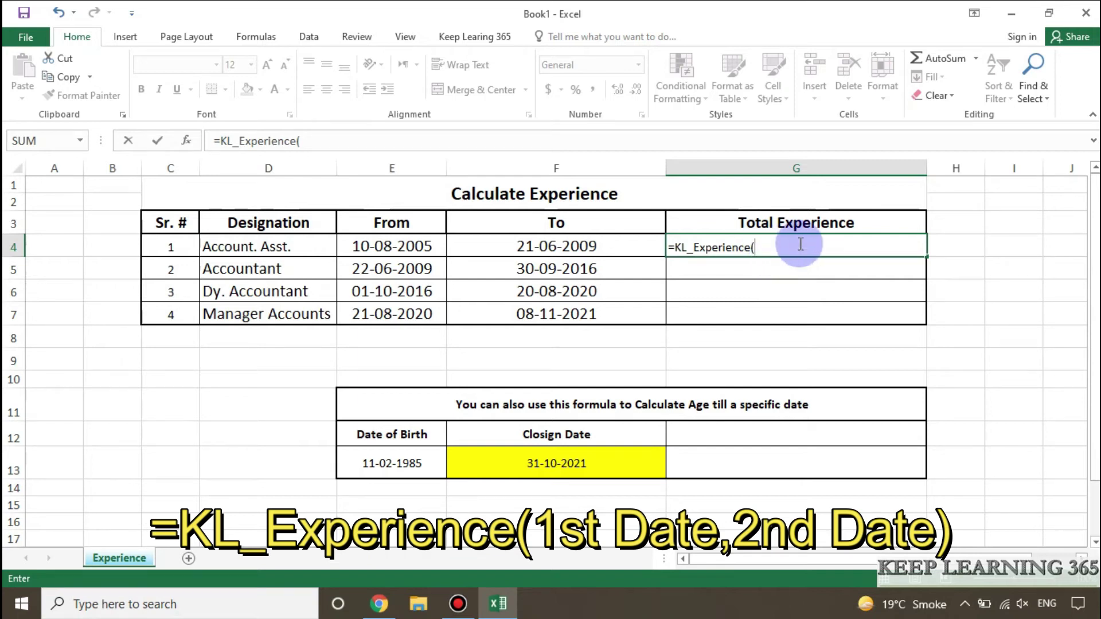
{"action": "left_click", "coordinate": [401, 247]}
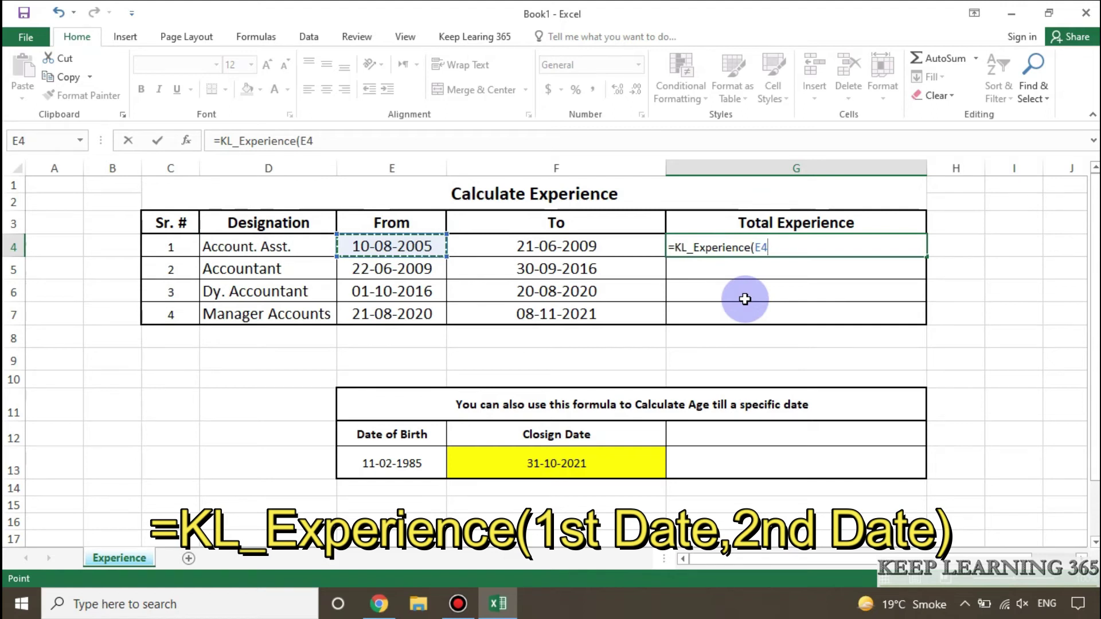
{"action": "type", "text": ","}
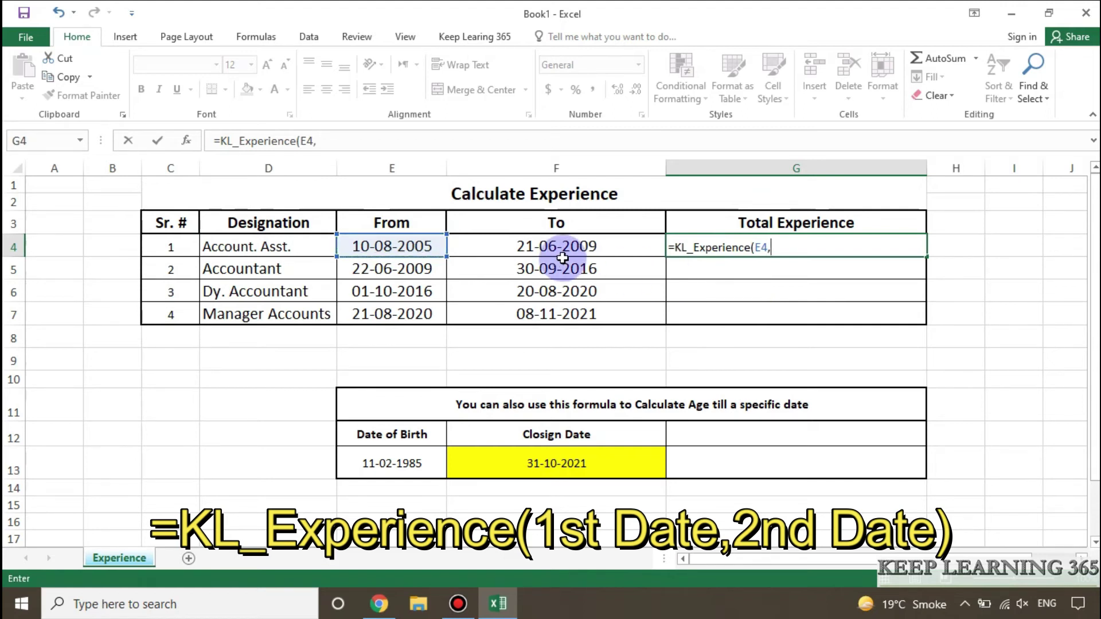
{"action": "left_click", "coordinate": [583, 244]}
{"action": "type", "text": ")"}
{"action": "key", "text": "Return"}
{"action": "left_click_drag", "start_coordinate": [393, 245], "coordinate": [528, 246]}
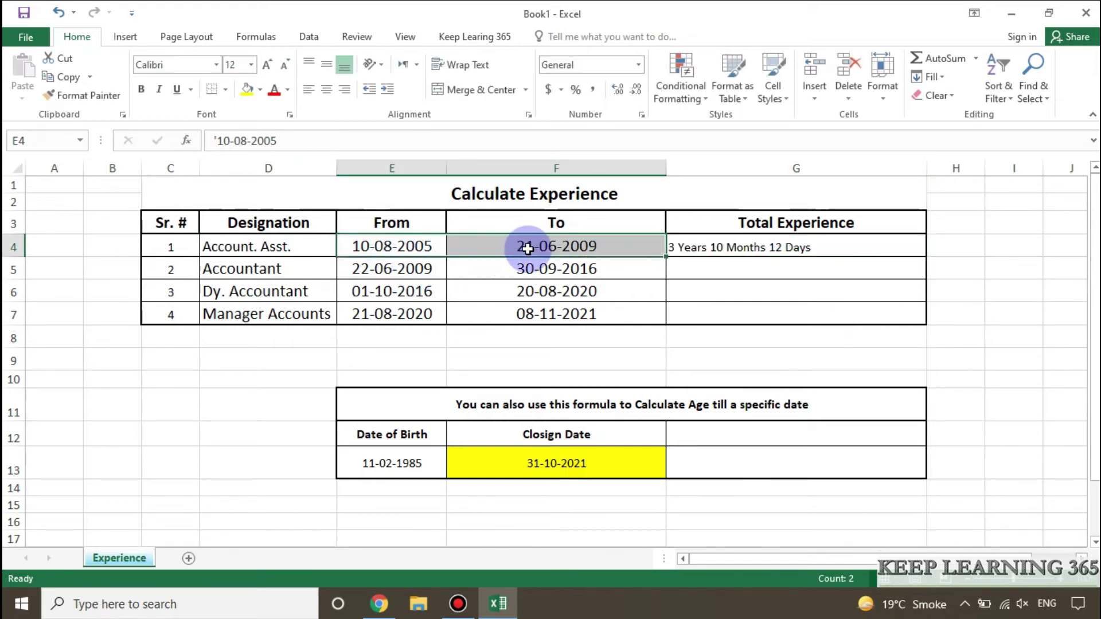
Copy the total experience formula from G4 to cells G5 through G7
{"action": "left_click", "coordinate": [830, 250]}
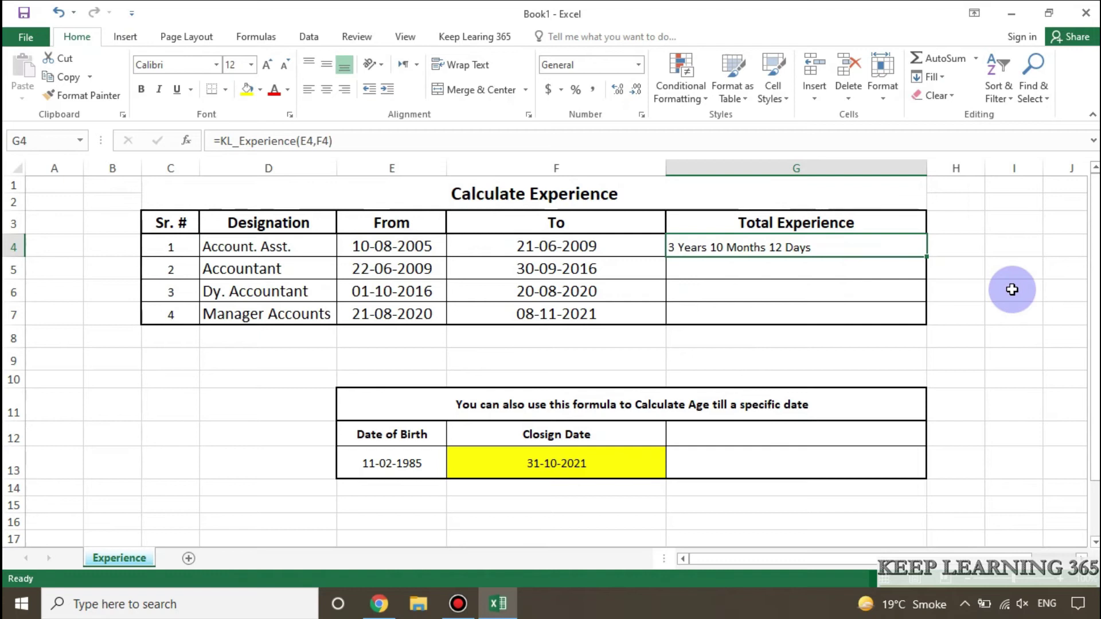
{"action": "key", "text": "ctrl+c"}
{"action": "key", "text": "Down"}
{"action": "key", "text": "shift+Down"}
{"action": "key", "text": "shift+Down"}
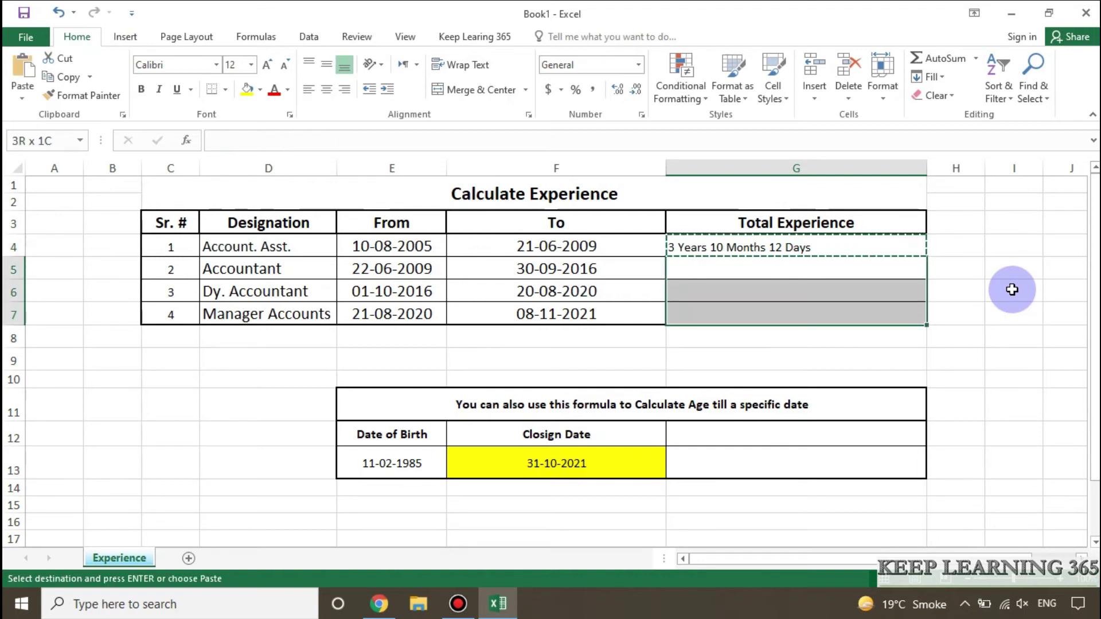
{"action": "key", "text": "ctrl+v"}
{"action": "key", "text": "Right"}
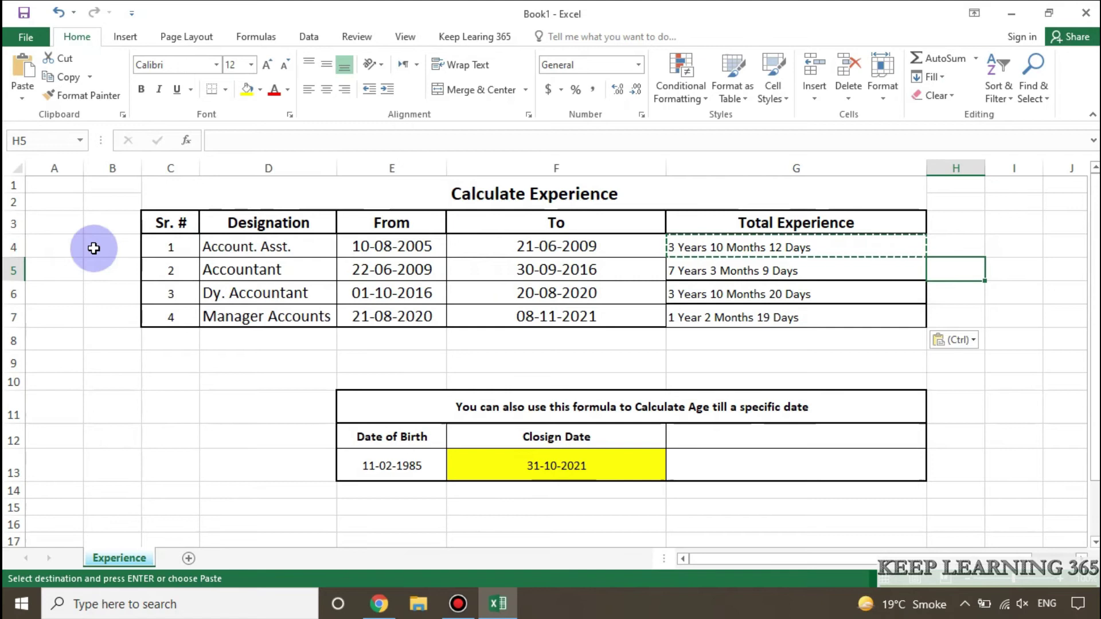
Examine the experience table in rows 4 to 7 and the heading of the age calculation table
{"action": "left_click_drag", "start_coordinate": [13, 247], "coordinate": [14, 317]}
{"action": "left_click_drag", "start_coordinate": [758, 253], "coordinate": [777, 315]}
{"action": "key", "text": "Escape"}
{"action": "key", "text": "Right"}
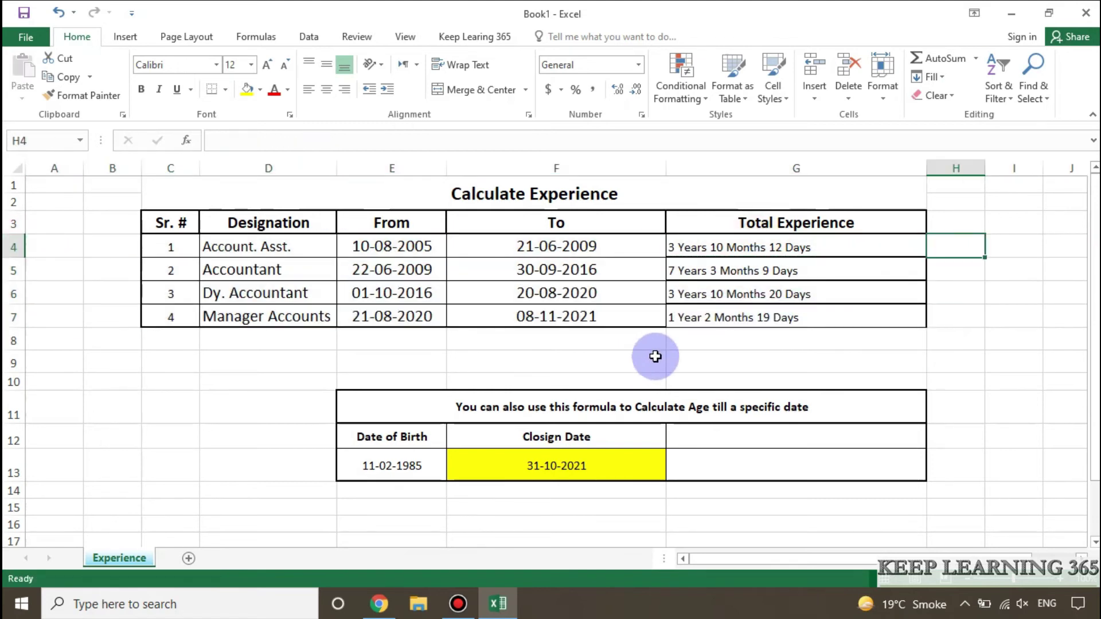
{"action": "left_click", "coordinate": [685, 415]}
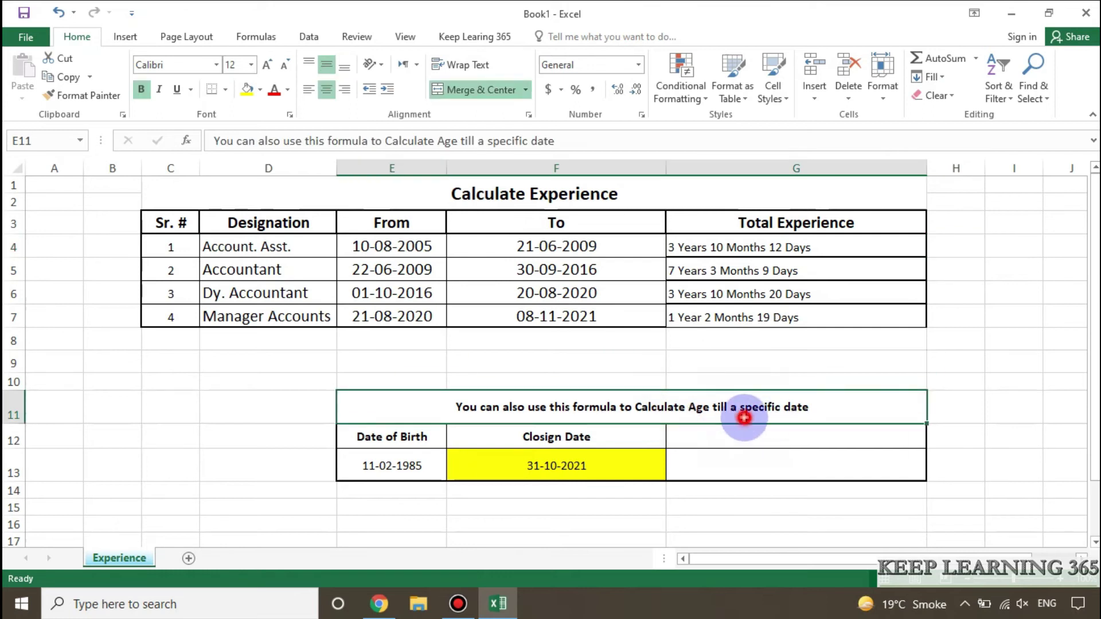
Examine the age calculation table's heading about a specific date, then its date of birth in E13 and closing date in F13
{"action": "double_click", "coordinate": [744, 418]}
{"action": "left_click_drag", "start_coordinate": [741, 409], "coordinate": [810, 409]}
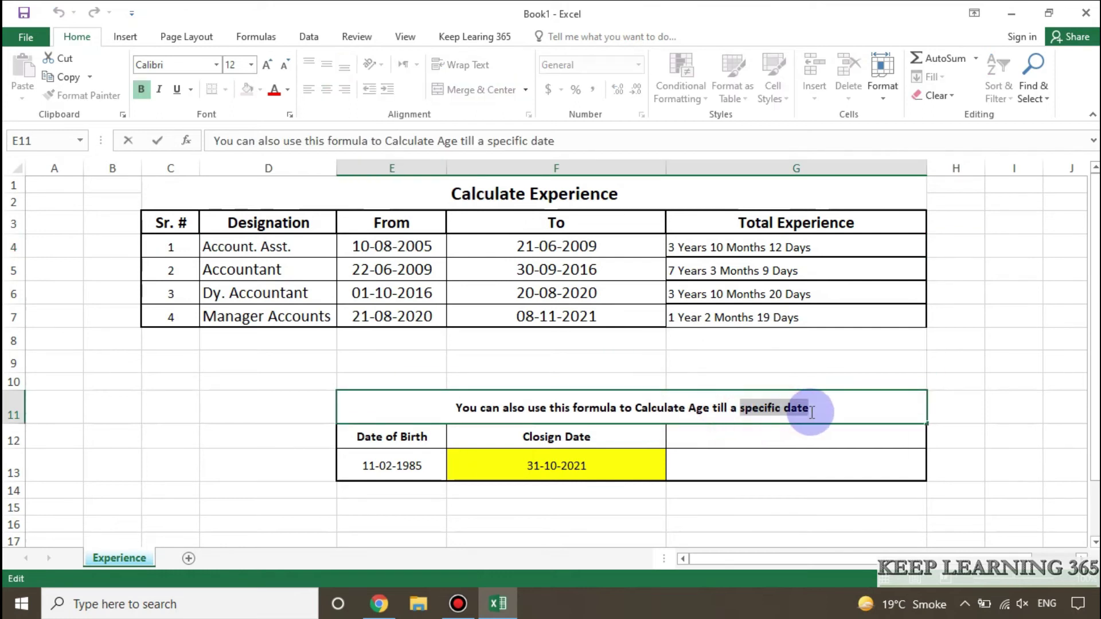
{"action": "left_click", "coordinate": [741, 465]}
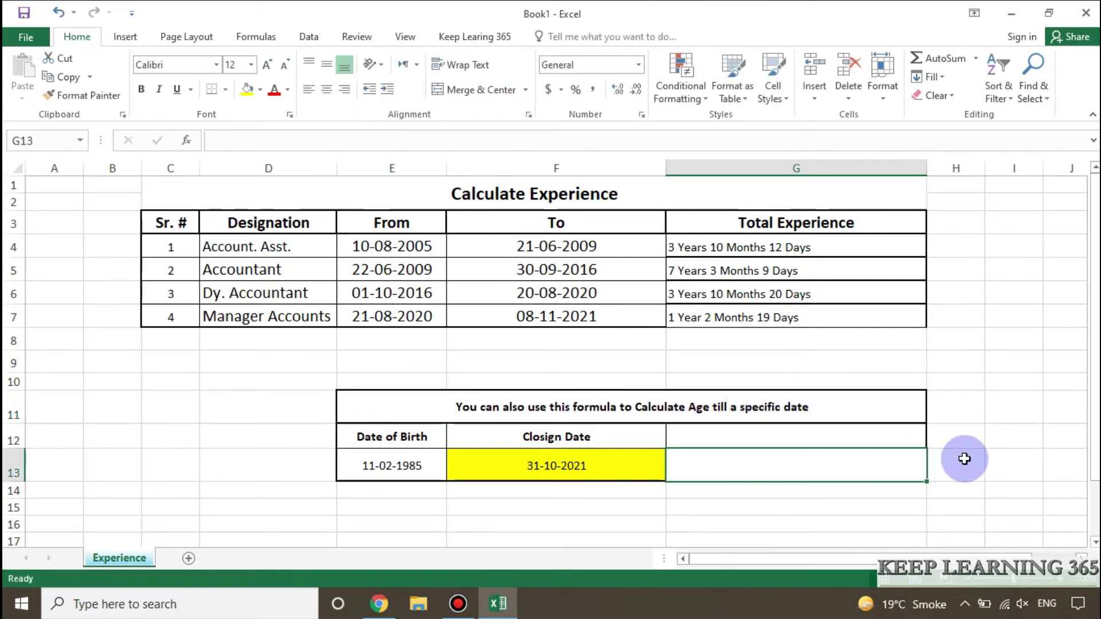
{"action": "scroll", "coordinate": [703, 438], "scroll_direction": "down", "scroll_amount": 2}
{"action": "left_click", "coordinate": [370, 339]}
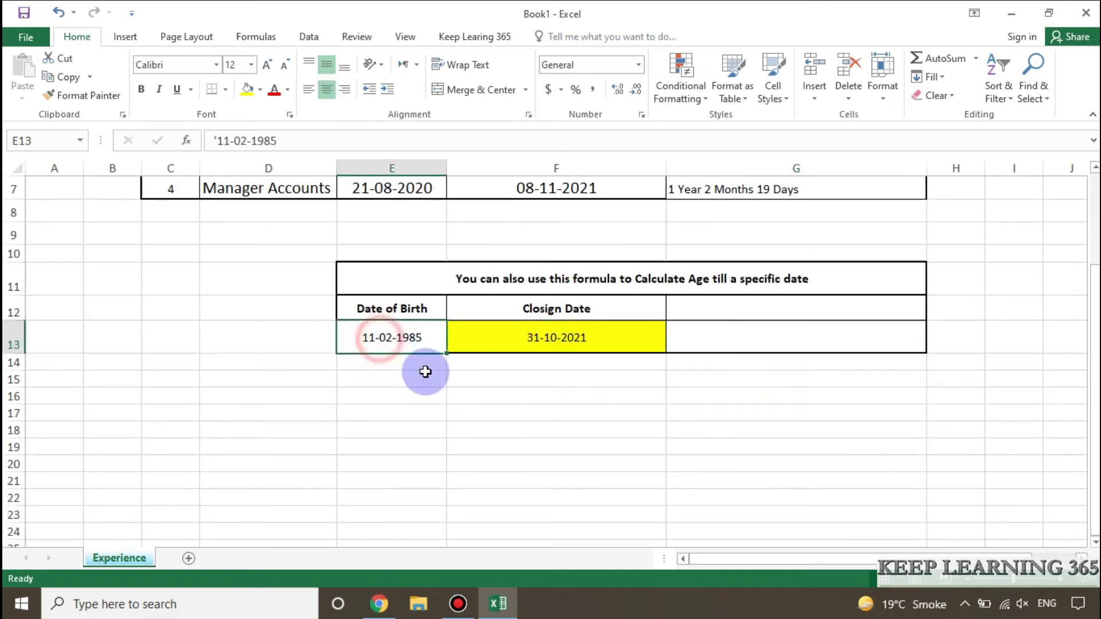
{"action": "left_click", "coordinate": [559, 335]}
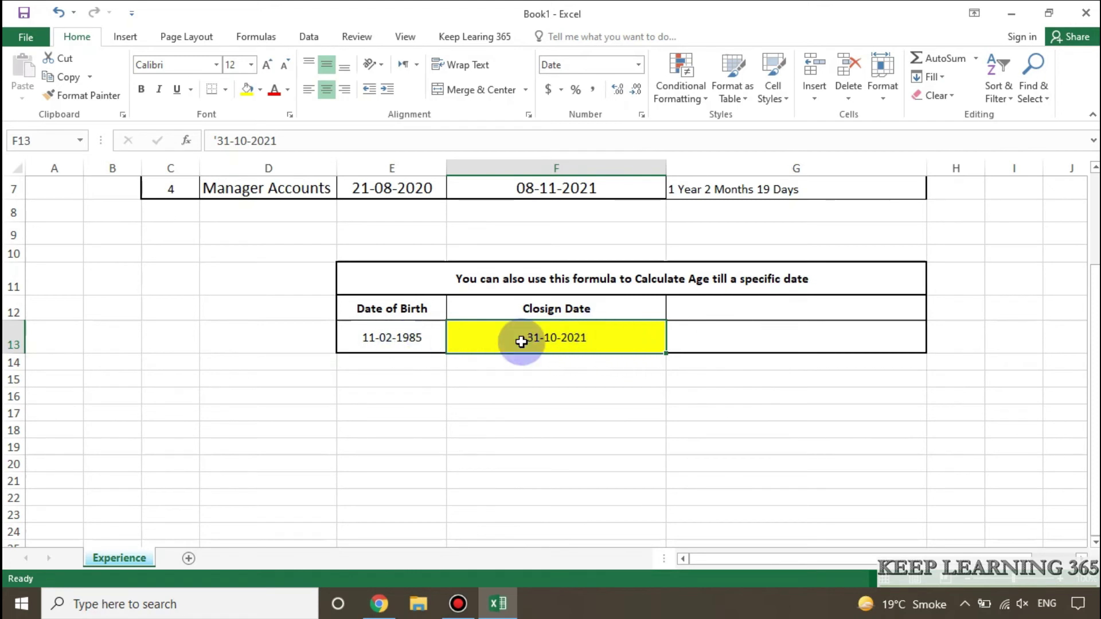
Calculate the age from the date of birth to the closing date in cell G13 with the formula =KL_Experience(E13,F13)
{"action": "left_click", "coordinate": [744, 332]}
{"action": "type", "text": "="}
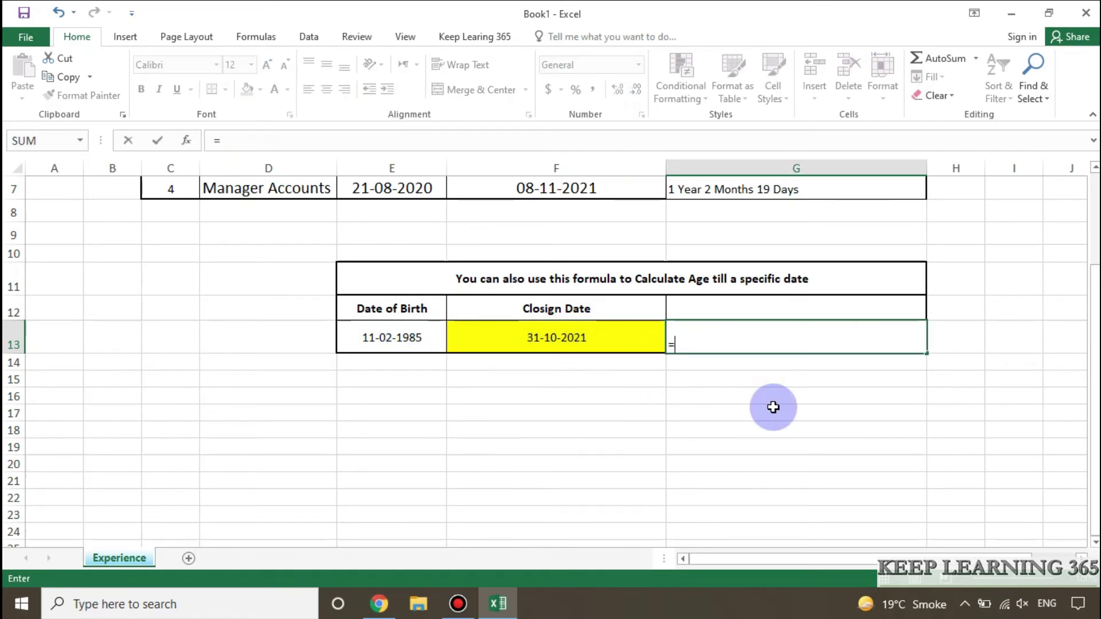
{"action": "type", "text": "kl"}
{"action": "key", "text": "Down"}
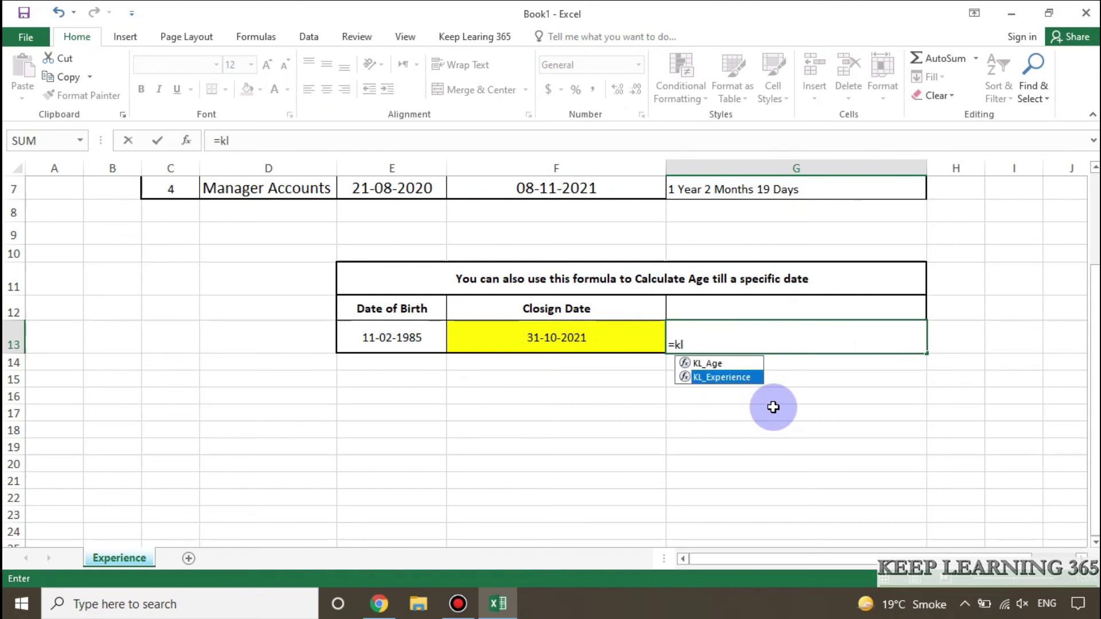
{"action": "key", "text": "Tab"}
{"action": "key", "text": "Left"}
{"action": "key", "text": "Left"}
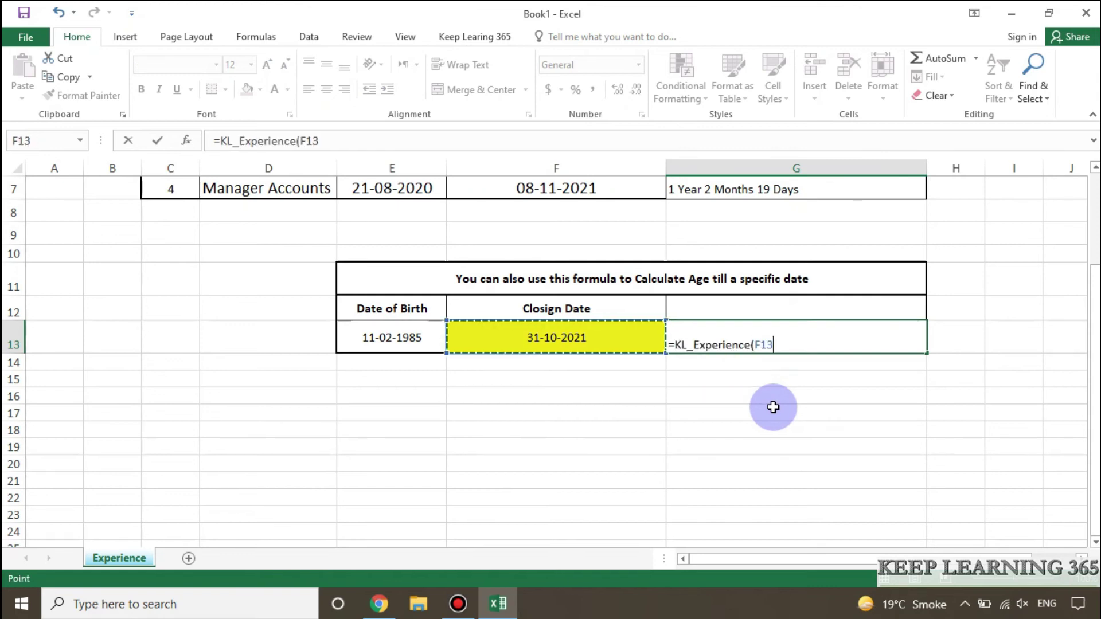
{"action": "type", "text": ","}
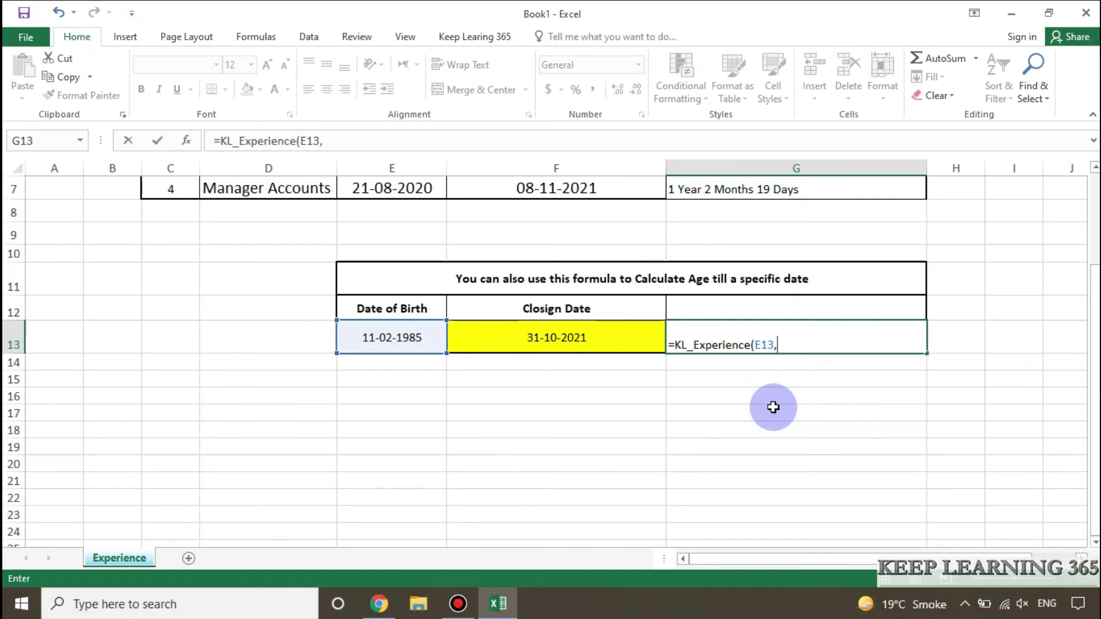
{"action": "key", "text": "Left"}
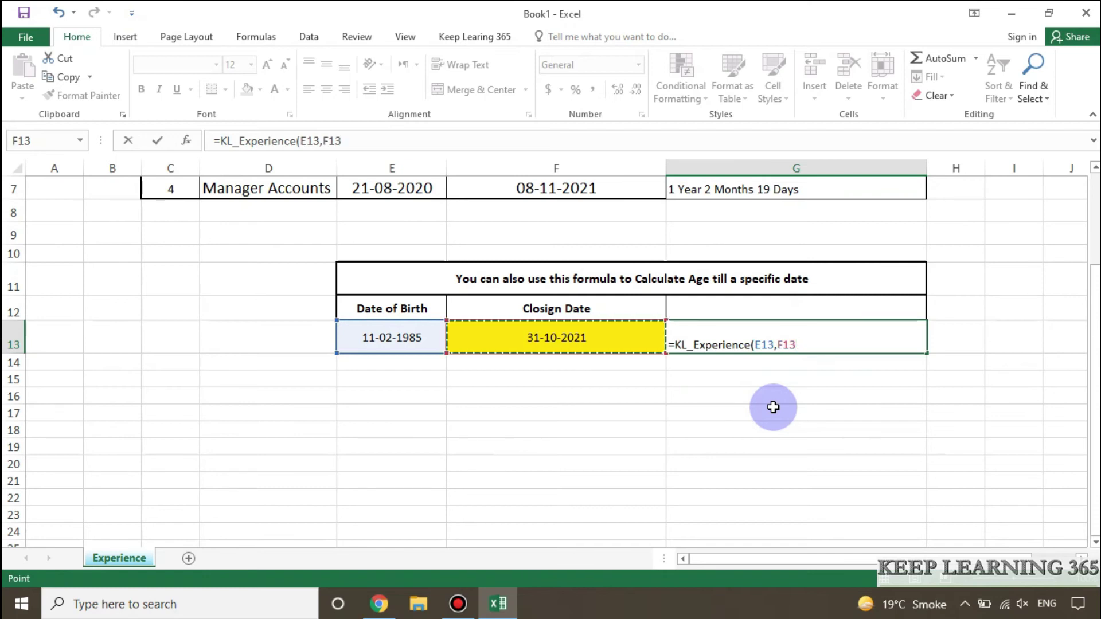
{"action": "type", "text": ")"}
{"action": "key", "text": "Return"}
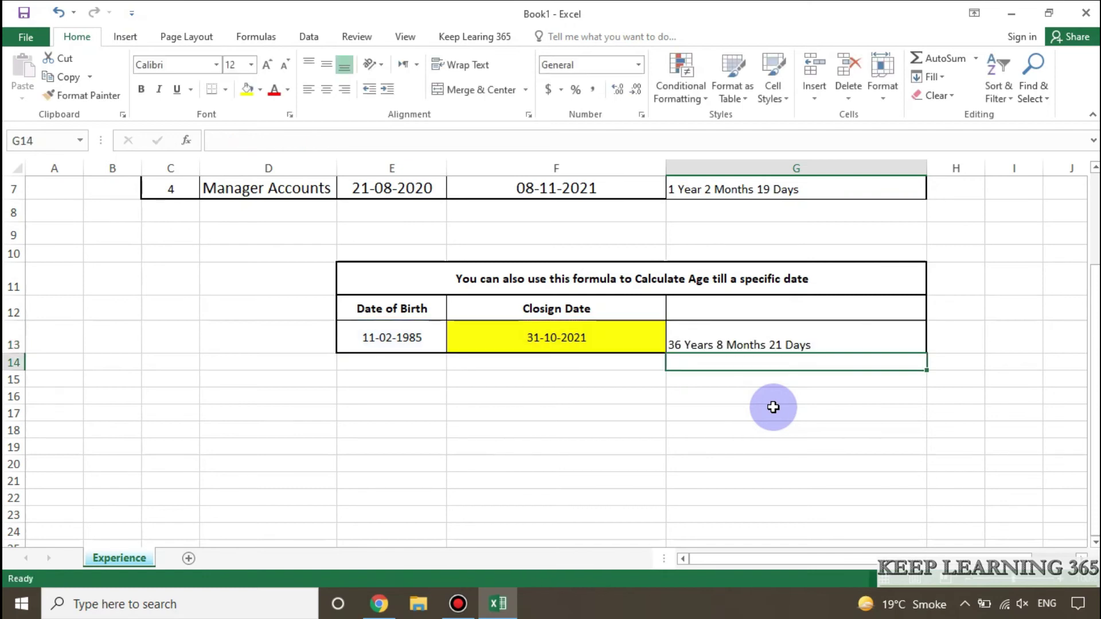
{"action": "left_click", "coordinate": [749, 343]}
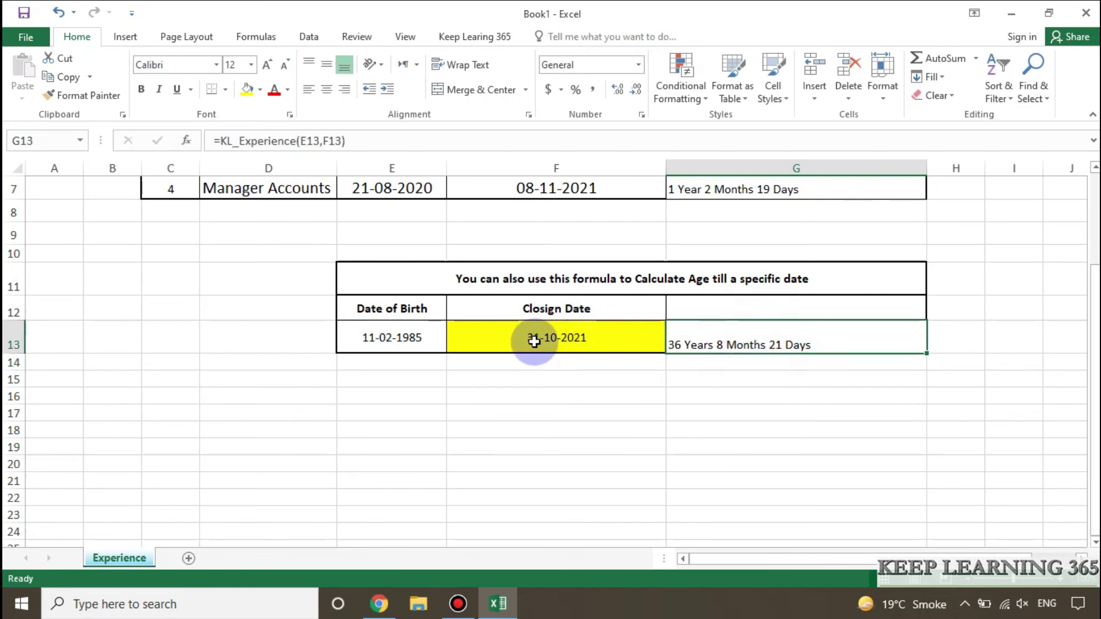